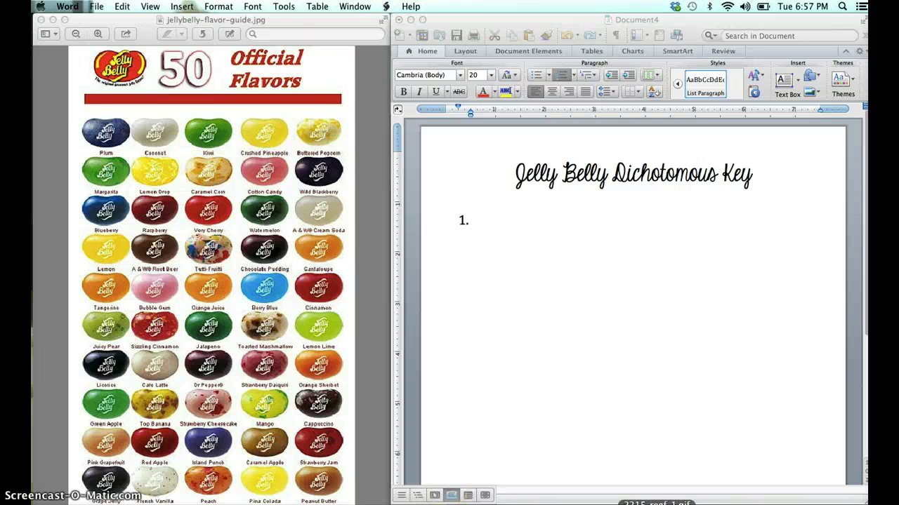
pyautogui.click(656, 502)
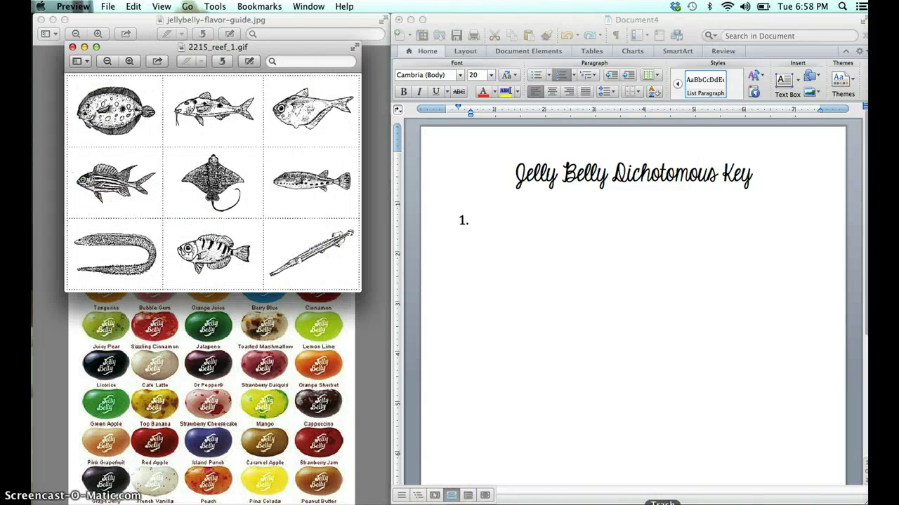
pyautogui.click(649, 502)
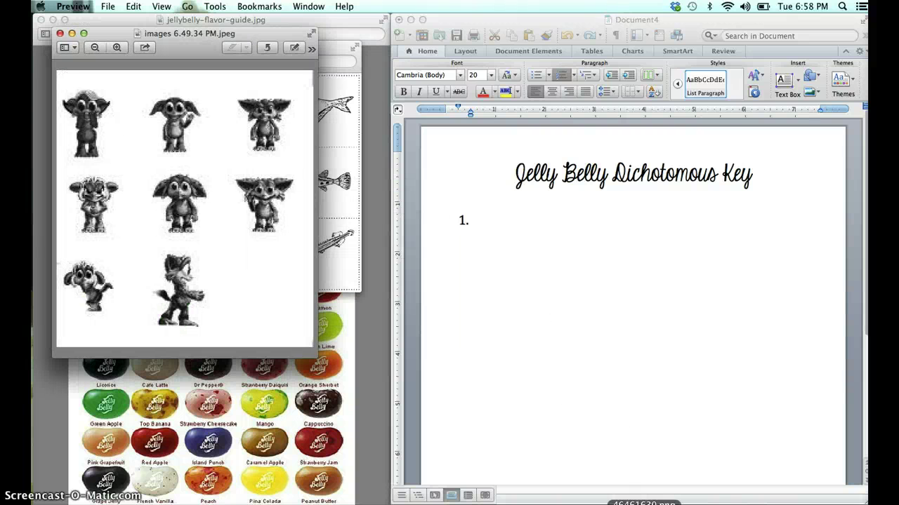
pyautogui.click(644, 502)
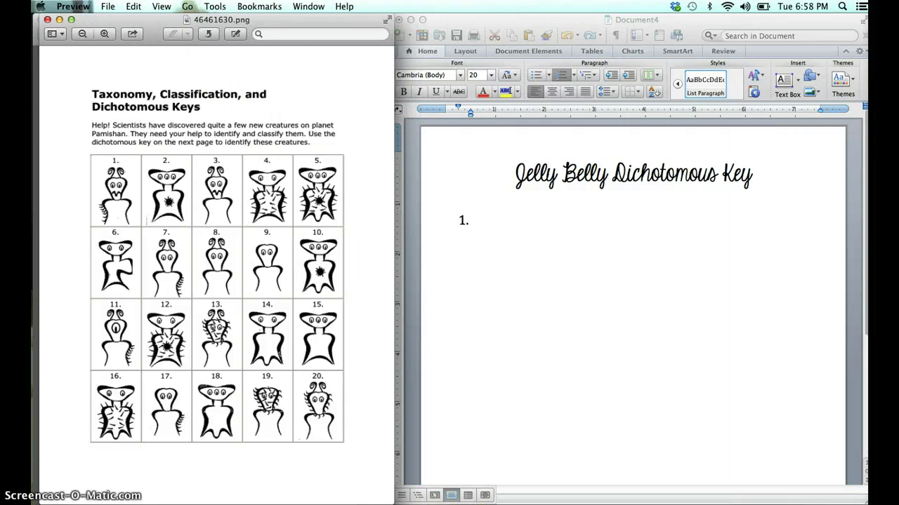
pyautogui.click(60, 20)
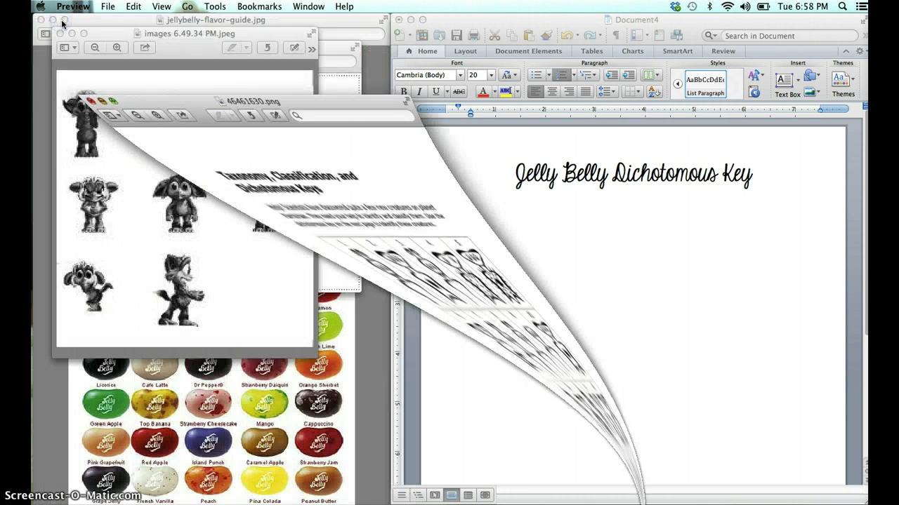
pyautogui.click(72, 33)
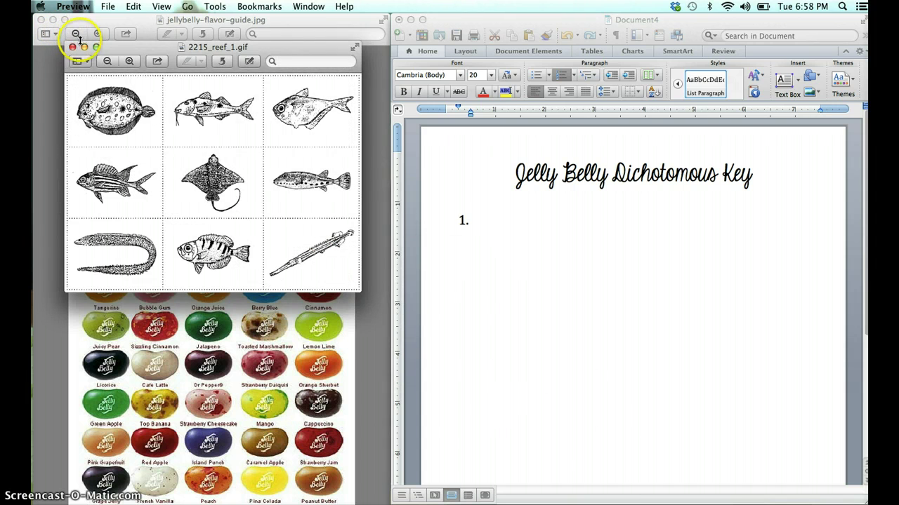
pyautogui.click(73, 34)
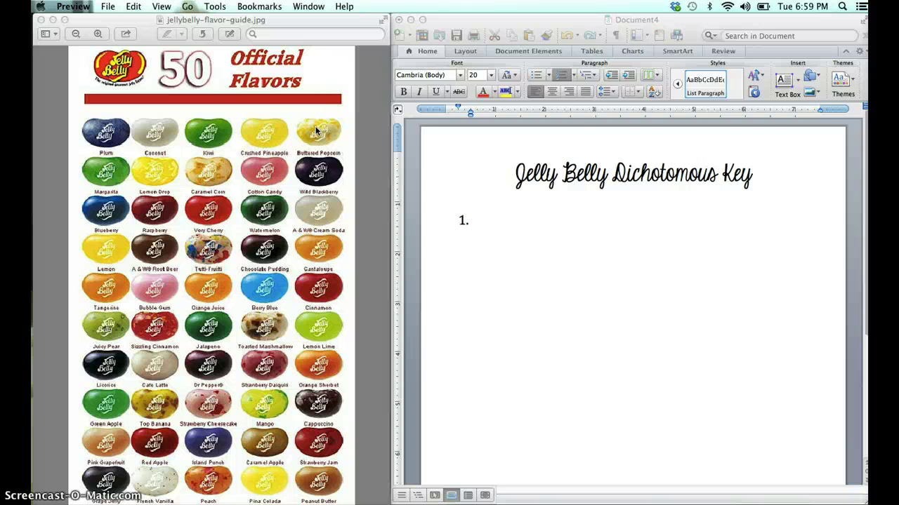
# Type Step One's sub-item a: 'If the bean is spotted......go to step 2'
pyautogui.click(488, 223)
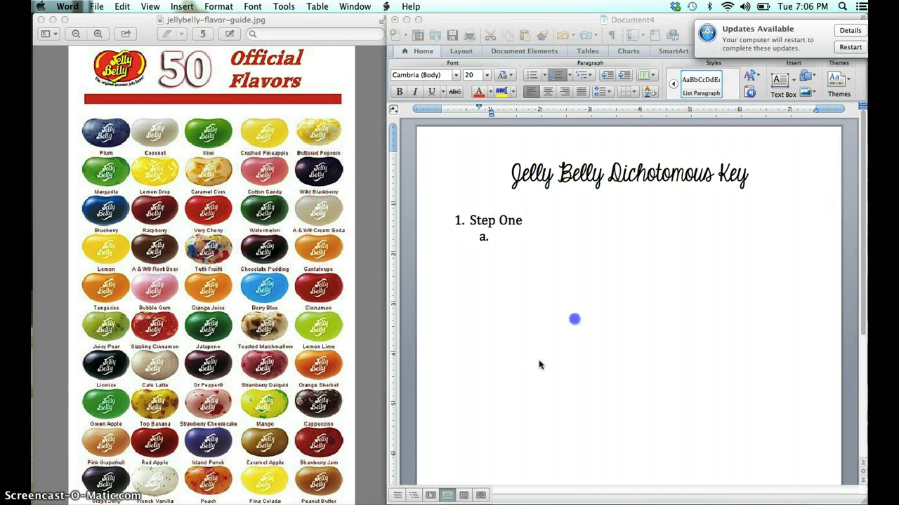
pyautogui.click(493, 238)
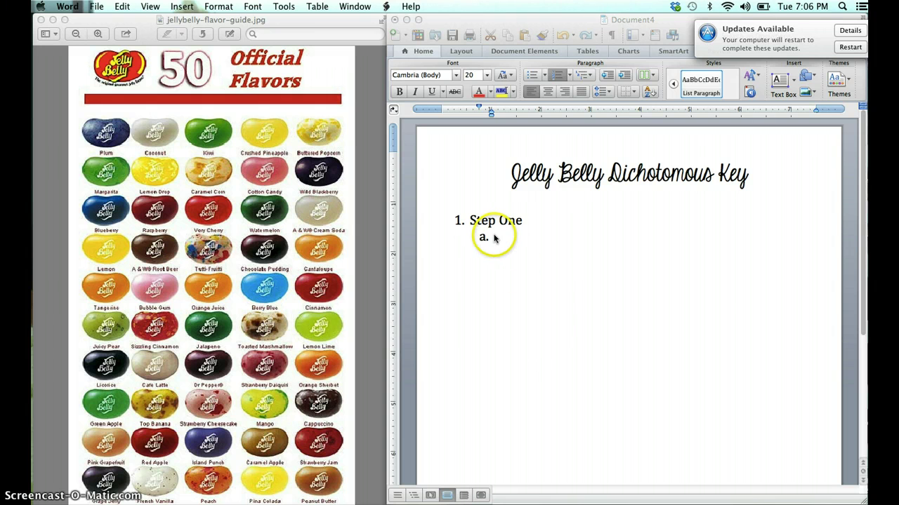
pyautogui.click(495, 238)
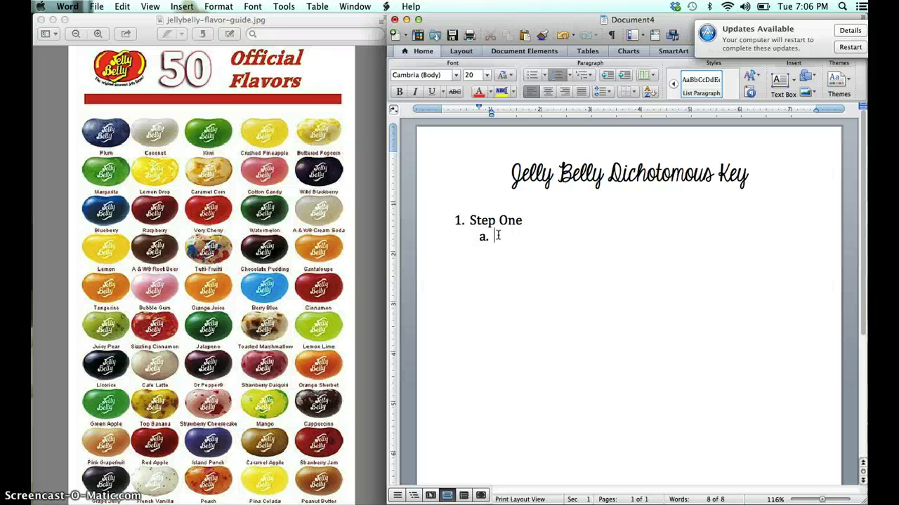
pyautogui.write('If the bean')
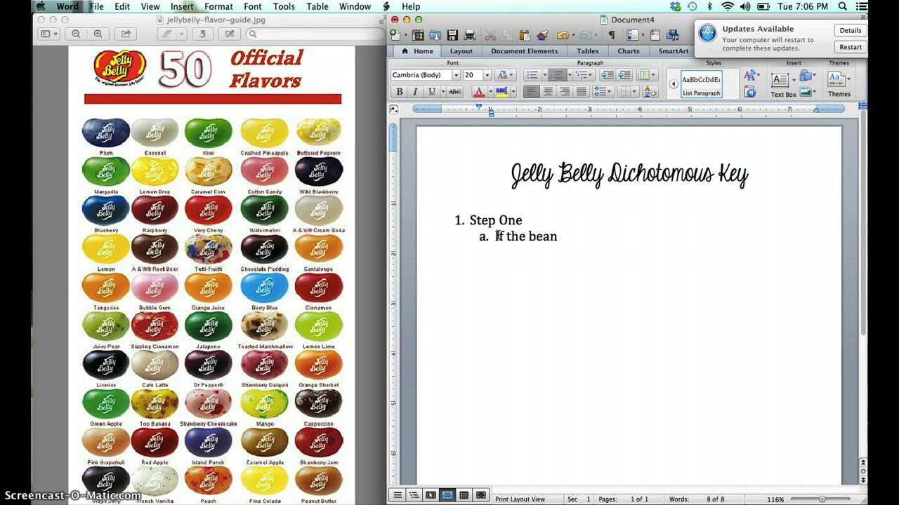
pyautogui.write(' is spotted......go to')
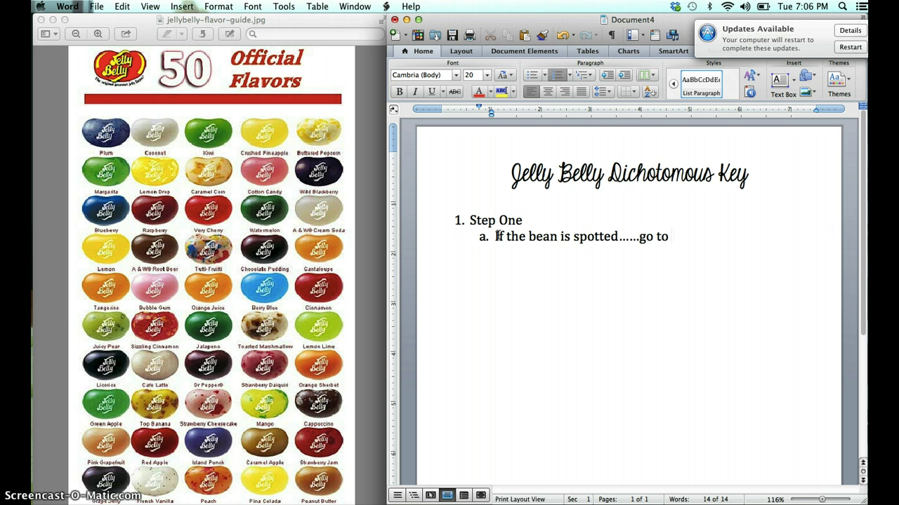
pyautogui.write(' step2')
pyautogui.press('BackSpace')
pyautogui.write('2')
# Add sub-item b 'If the bean is solid.......go to step', then start top-level item 'Step Two'
pyautogui.press('Return')
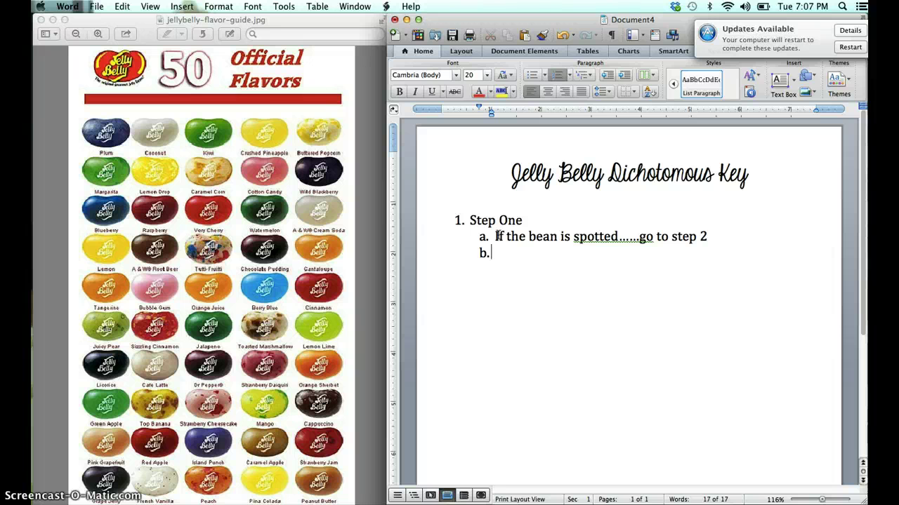
pyautogui.write('If the bean is solid')
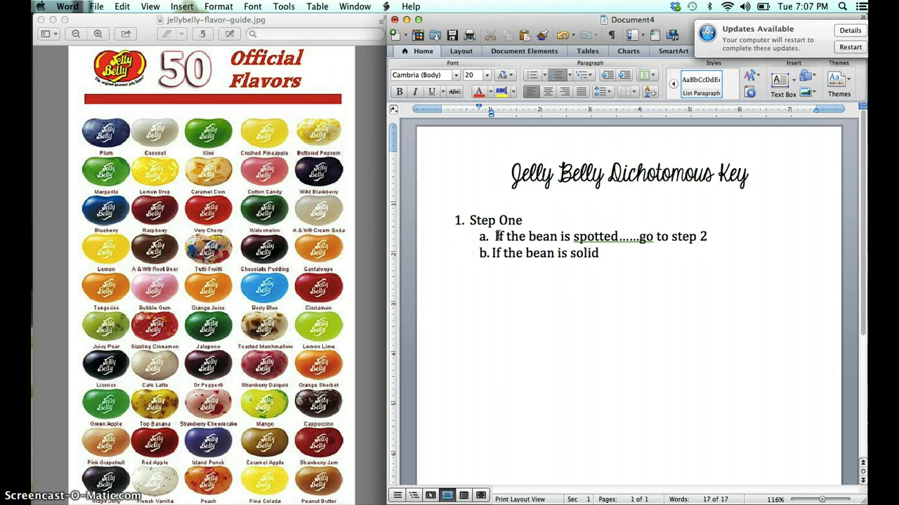
pyautogui.write('.......go to step')
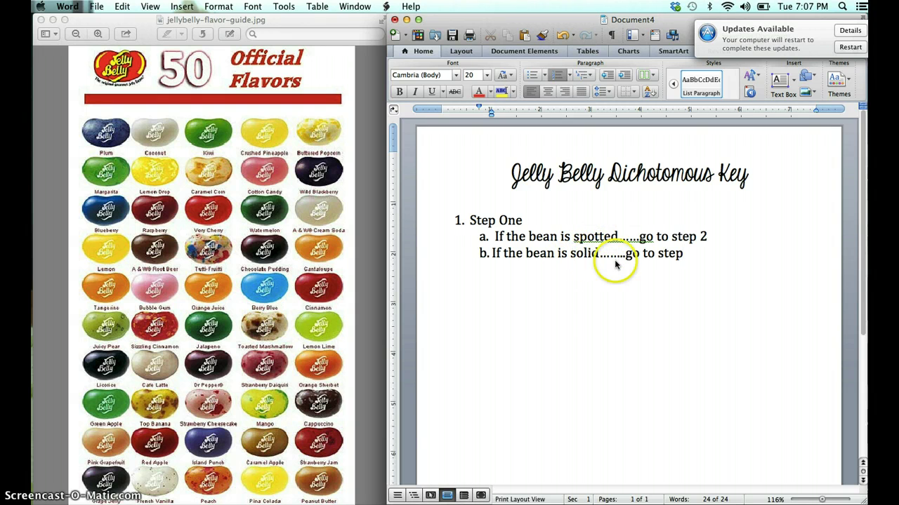
pyautogui.click(692, 254)
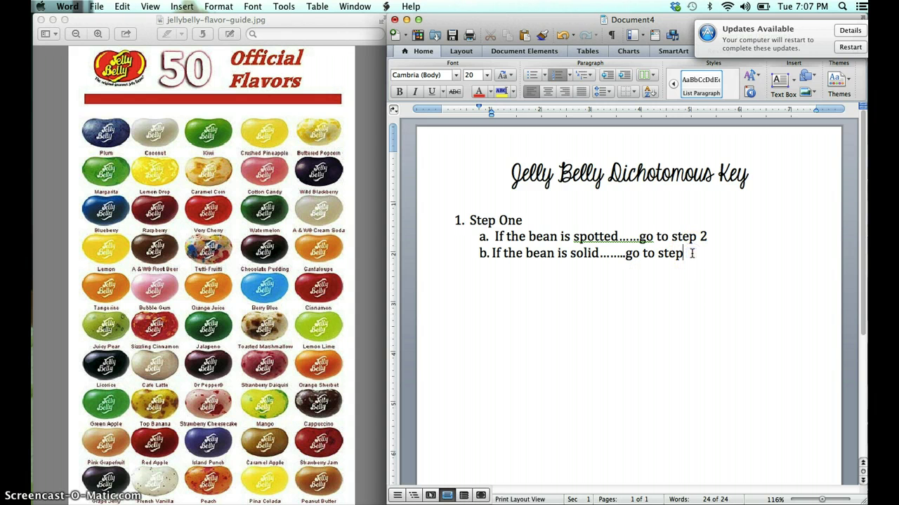
pyautogui.press('Return')
pyautogui.click(608, 77)
pyautogui.write('Ste')
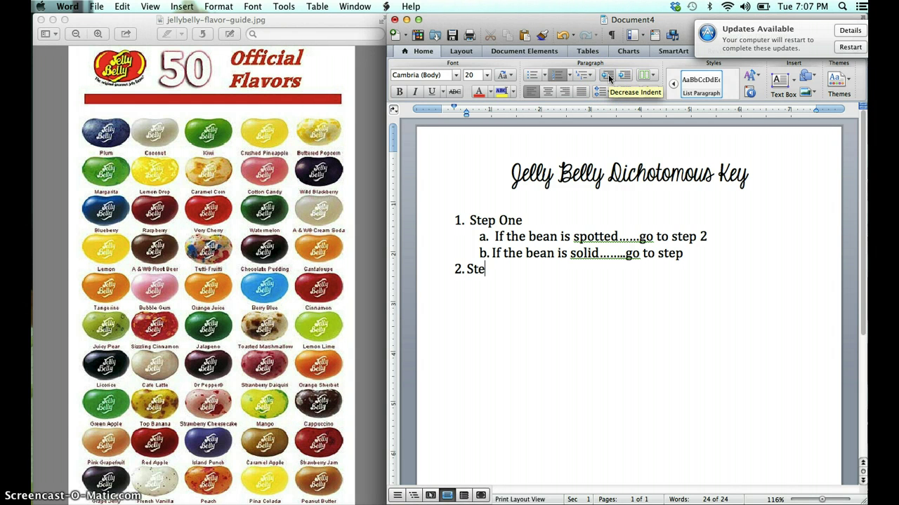
pyautogui.write('p Two')
# Add Step Two's sub-item a: 'If blue and purple spotted...Plum'
pyautogui.press('Return')
pyautogui.press('Tab')
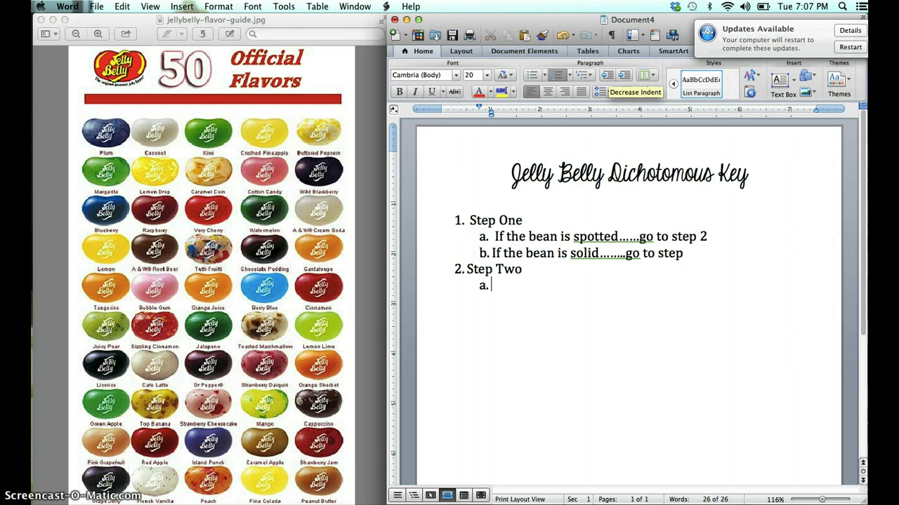
pyautogui.click(235, 109)
pyautogui.click(318, 134)
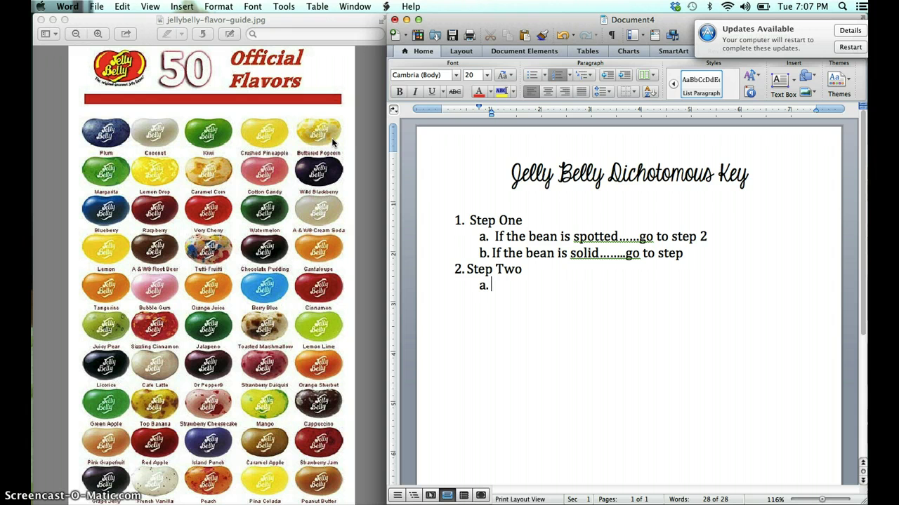
pyautogui.click(429, 297)
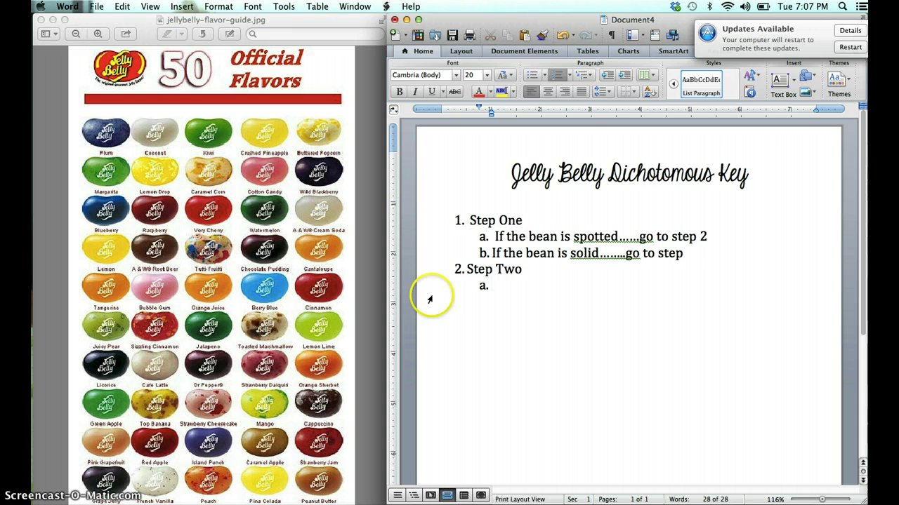
pyautogui.click(508, 287)
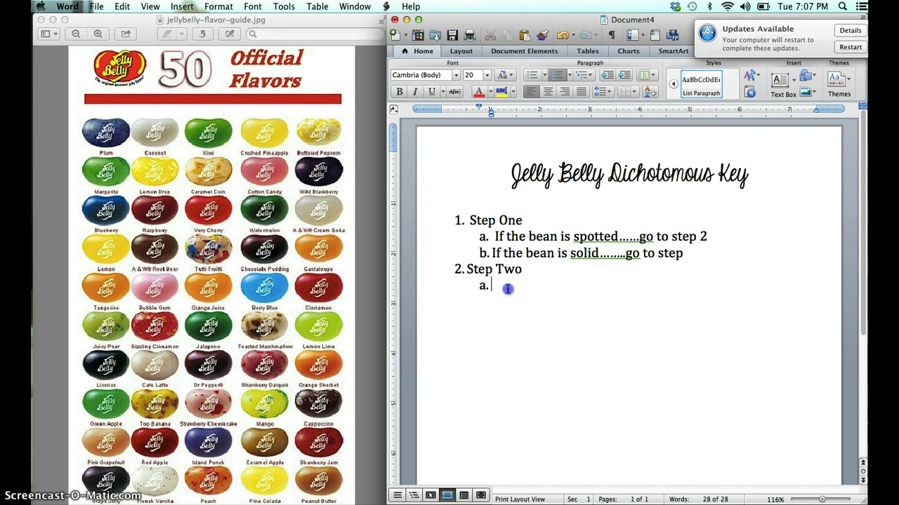
pyautogui.write('I')
pyautogui.write('f')
pyautogui.write(' blue')
pyautogui.write(' and purple s')
pyautogui.write('potted')
pyautogui.write('...Pl')
pyautogui.write('um')
# Add sub-item b 'If yellow and white spotted....Buttered Popcorn' and start top-level item 3
pyautogui.press('Return')
pyautogui.write('If')
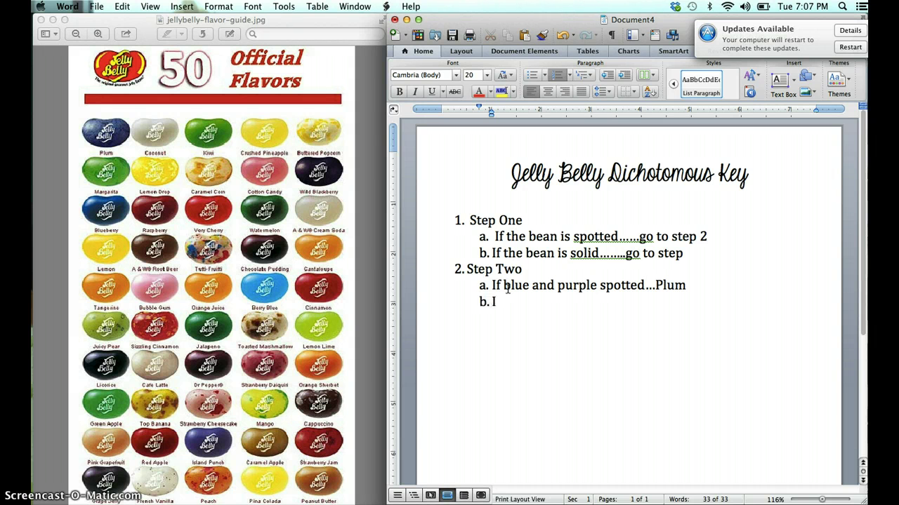
pyautogui.write('yellow and white spotte')
pyautogui.press('BackSpace')
pyautogui.press('BackSpace')
pyautogui.write('ted....Buttered Popcorn')
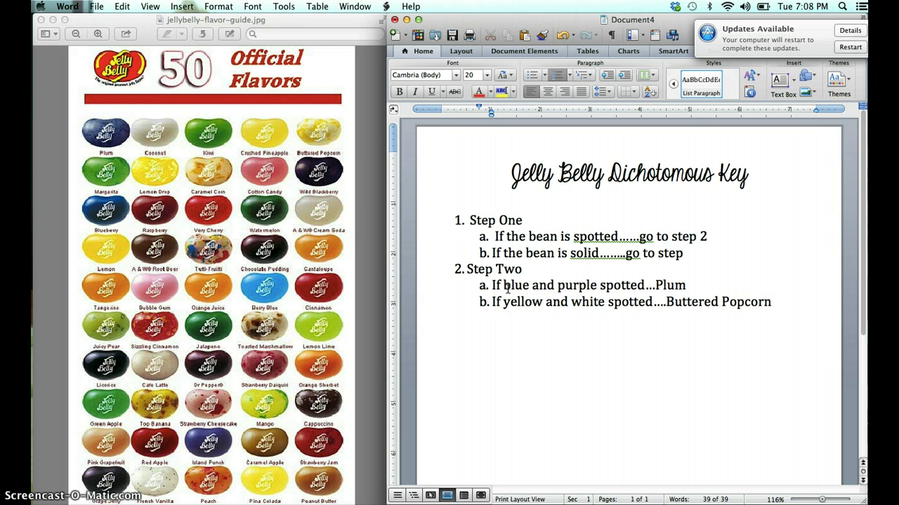
pyautogui.press('Return')
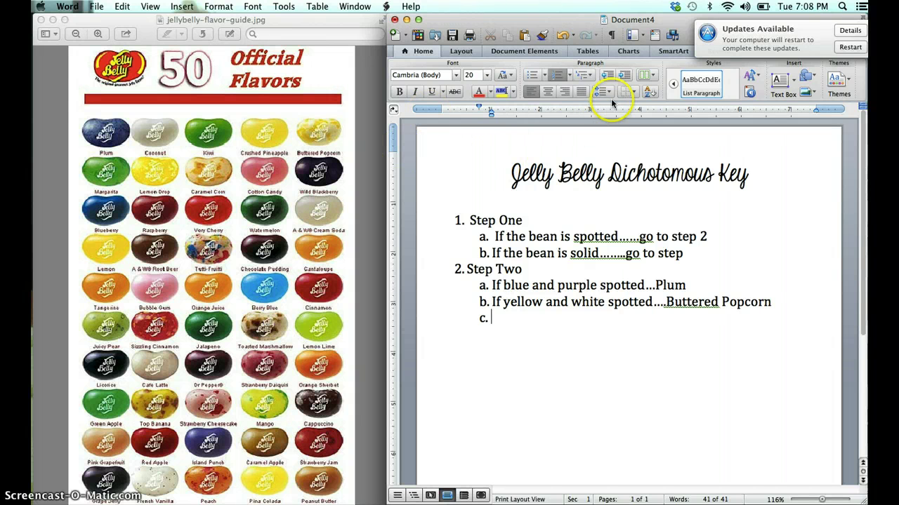
pyautogui.click(606, 75)
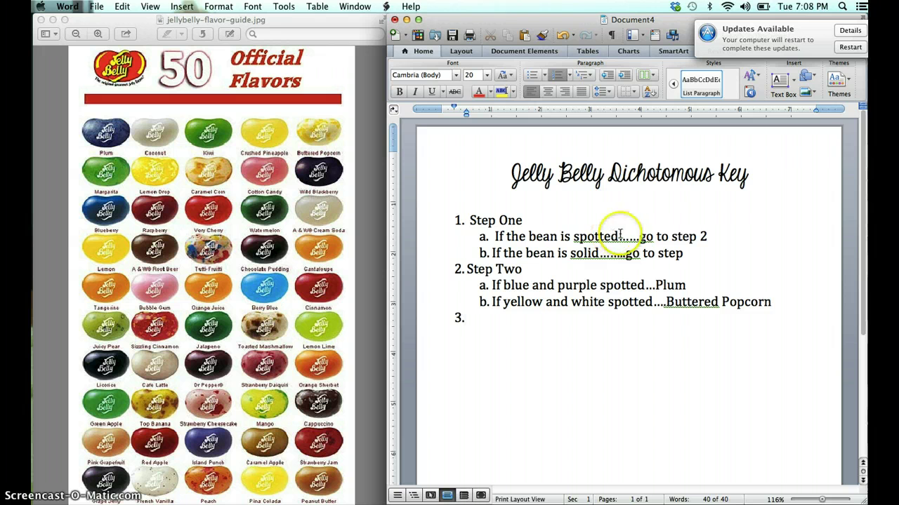
# Finish line 1b as 'go to step 3' and title item 3 'Step Three' at font size 20
pyautogui.click(693, 251)
pyautogui.write('3')
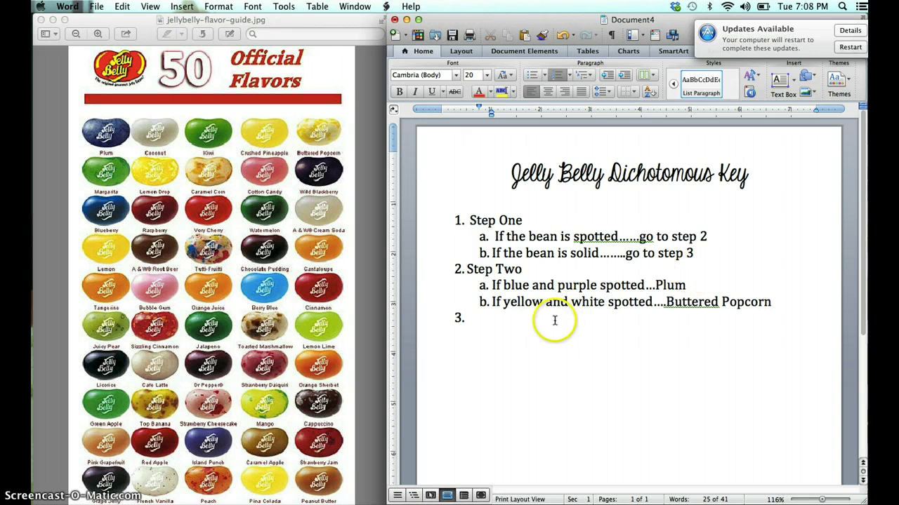
pyautogui.click(483, 319)
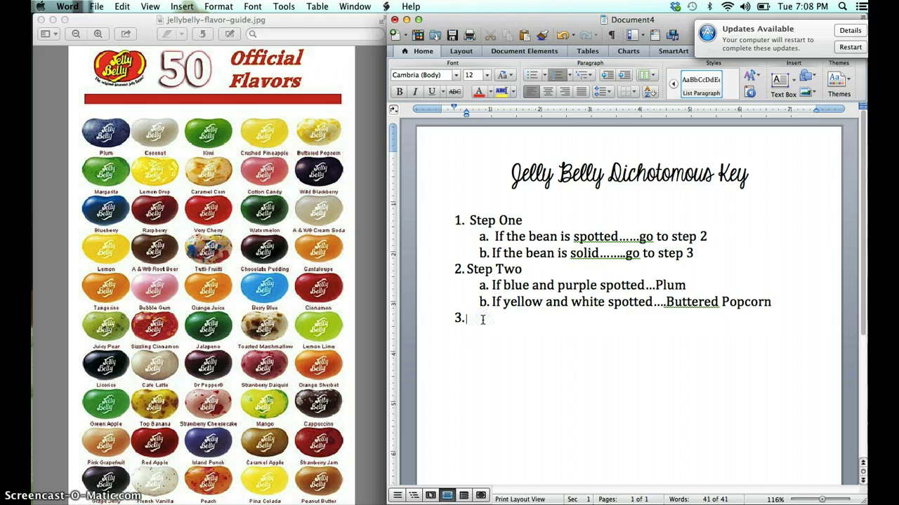
pyautogui.click(486, 75)
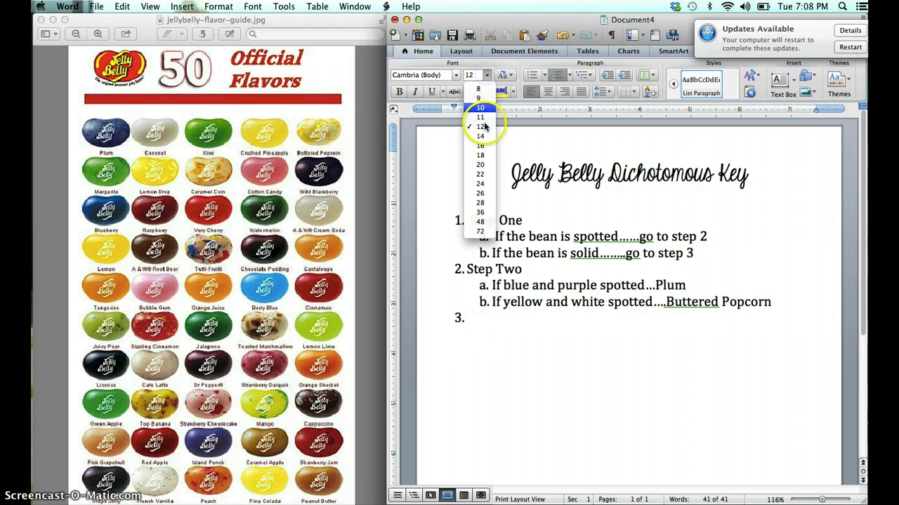
pyautogui.click(480, 164)
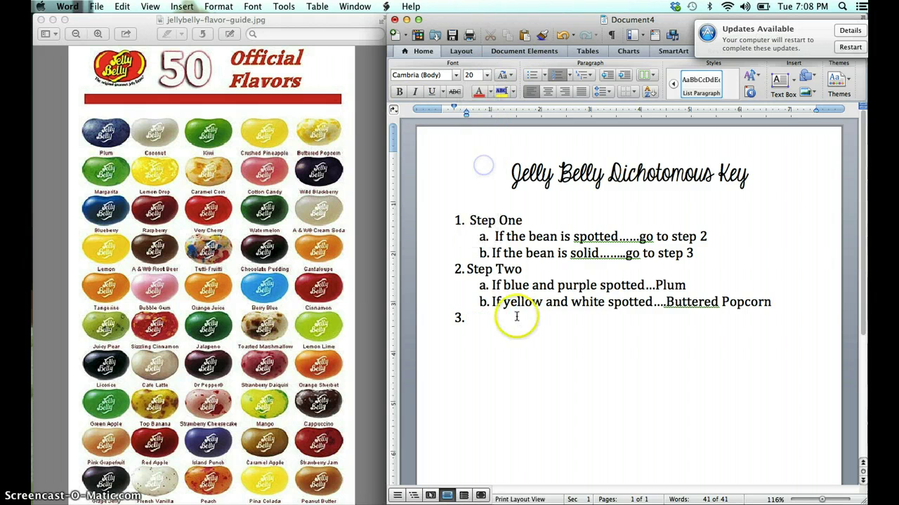
pyautogui.click(479, 321)
pyautogui.write('Ste')
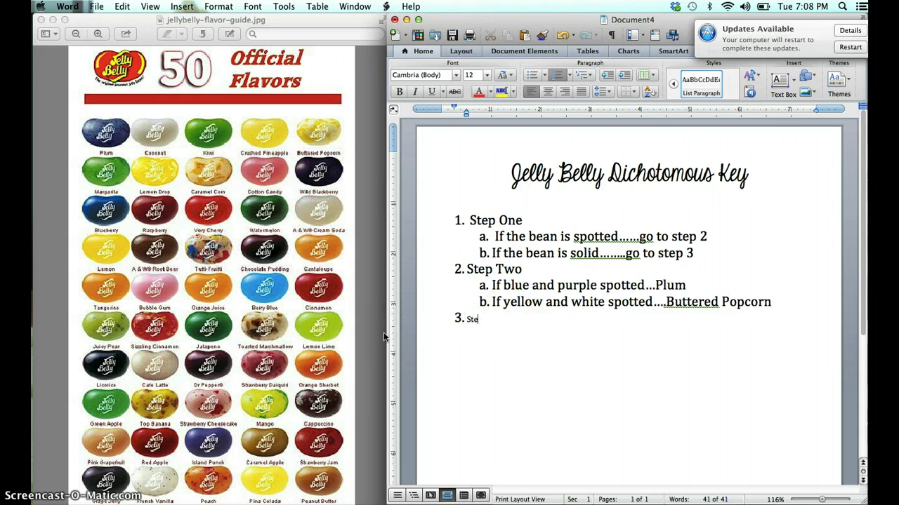
pyautogui.write('p Three')
pyautogui.click(62, 195)
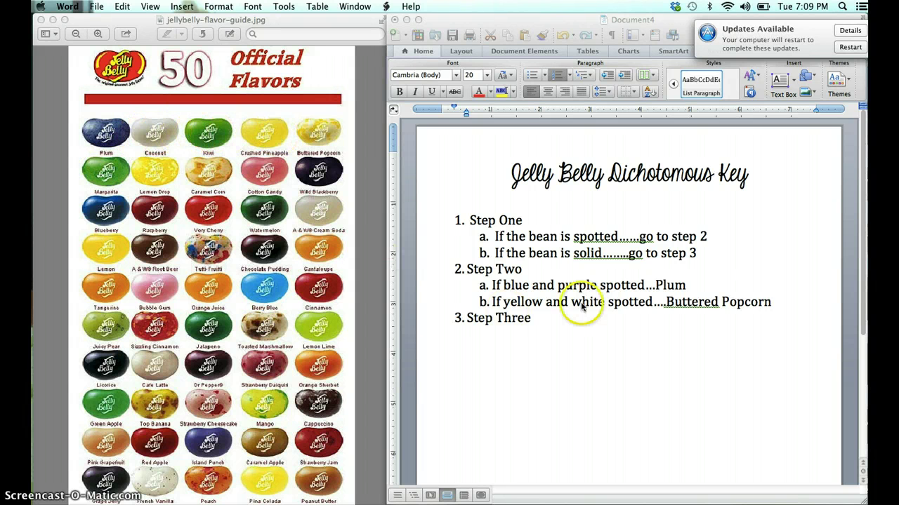
# Add Step Three's sub-item a: 'If the bean is white.....Coconut'
pyautogui.click(538, 318)
pyautogui.press('Return')
pyautogui.press('Tab')
pyautogui.write('If the bea')
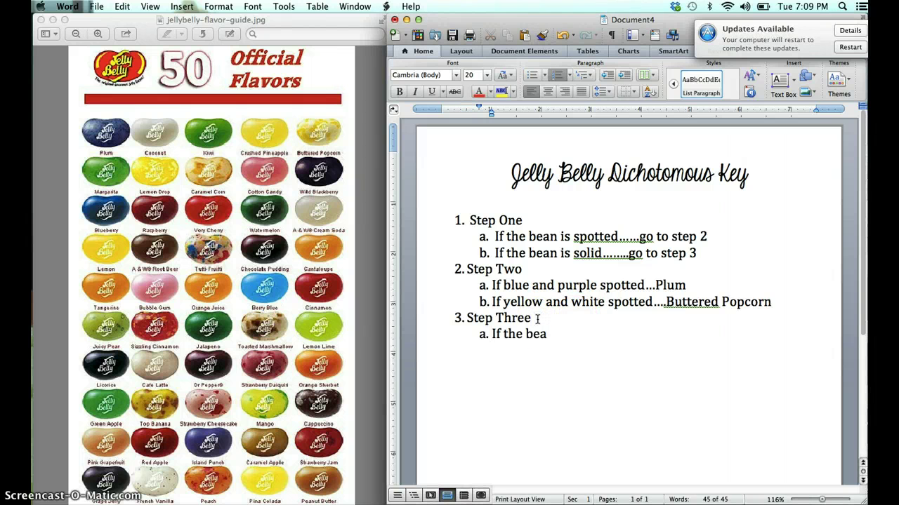
pyautogui.write('n is white.....C')
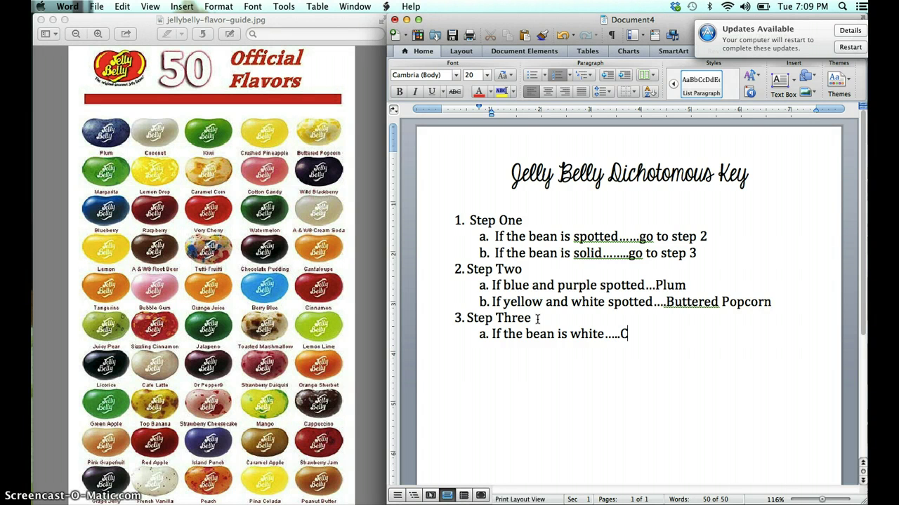
pyautogui.write('oconut')
# Add sub-item b 'If the bean is not white....go to step 4' and start top-level item 4
pyautogui.press('Return')
pyautogui.write('In')
pyautogui.press('BackSpace')
pyautogui.write('f')
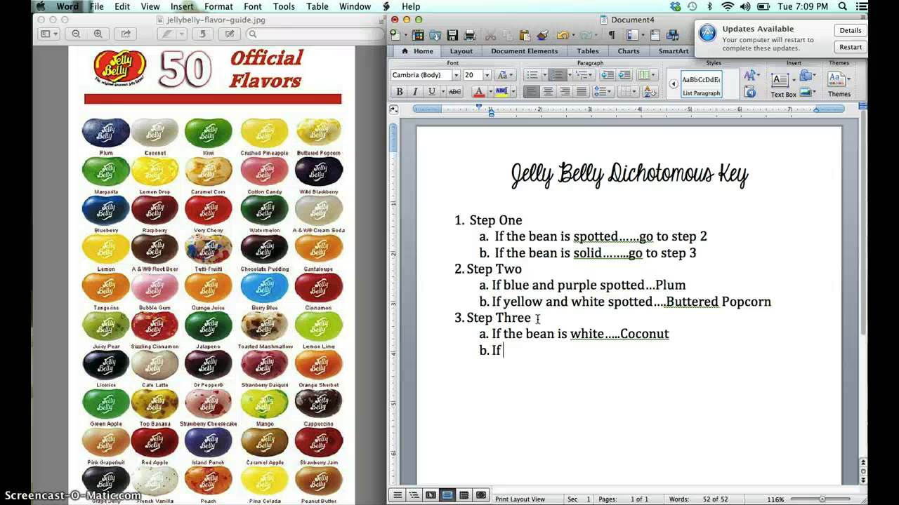
pyautogui.write('the bean is not white....go to')
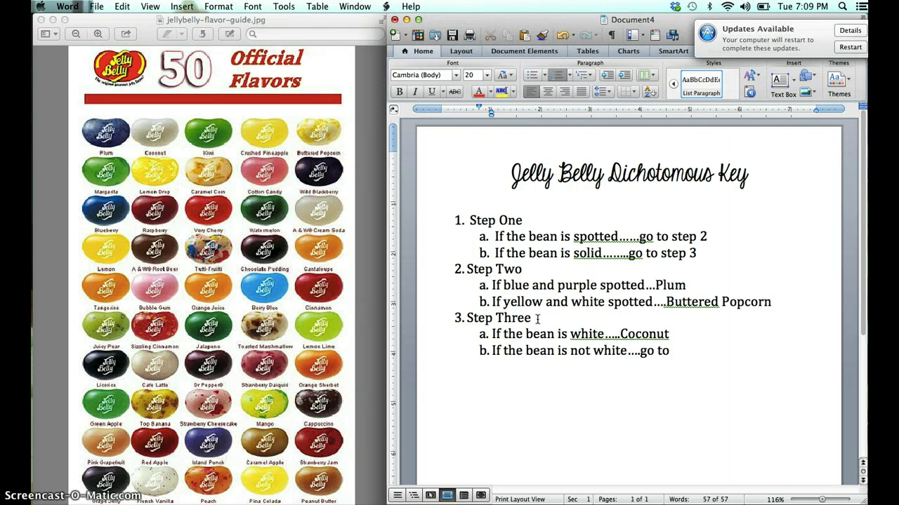
pyautogui.write(' step 4')
pyautogui.press('Return')
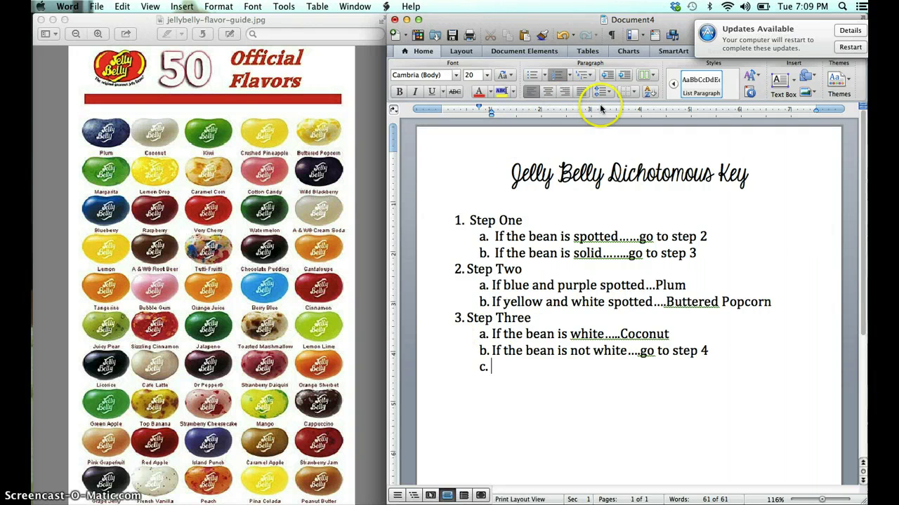
pyautogui.click(610, 77)
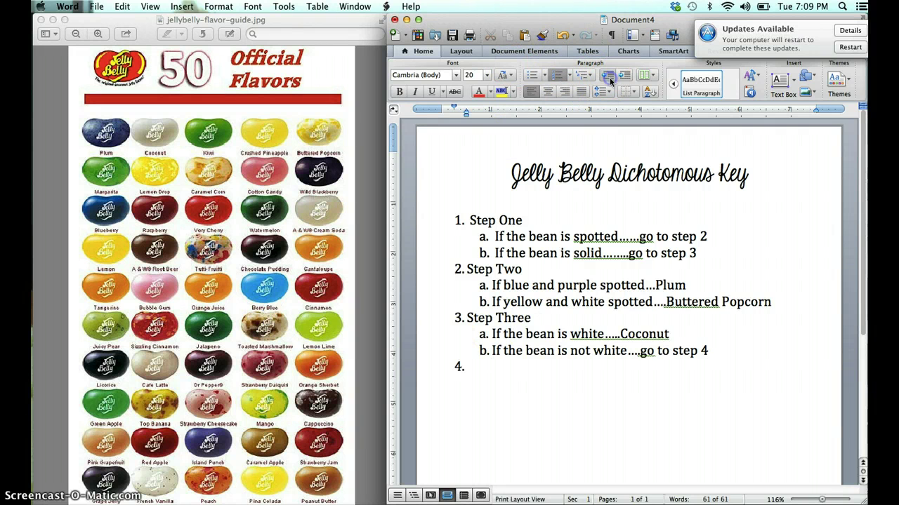
# Title item 4 'Step Four' and add sub-item a 'If the bean is green....Kiwi'
pyautogui.write('Step Four')
pyautogui.press('Return')
pyautogui.press('Tab')
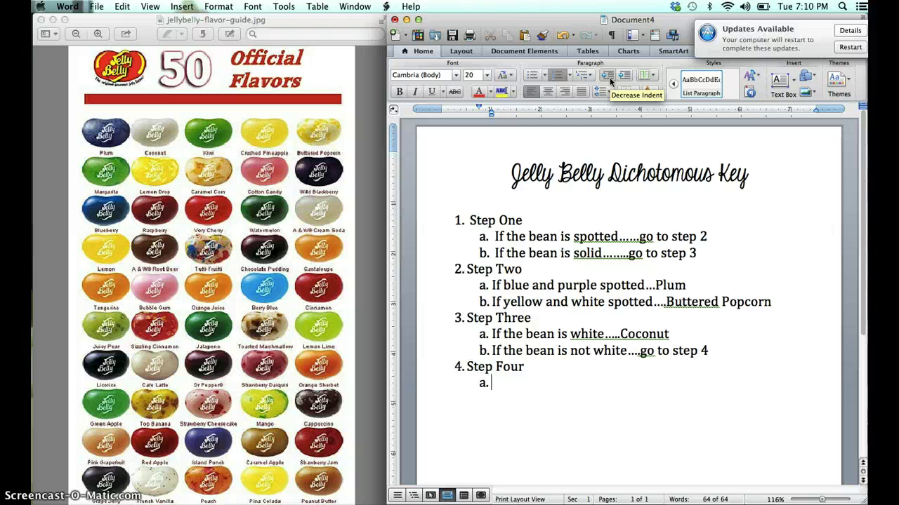
pyautogui.write('If the bean is green..')
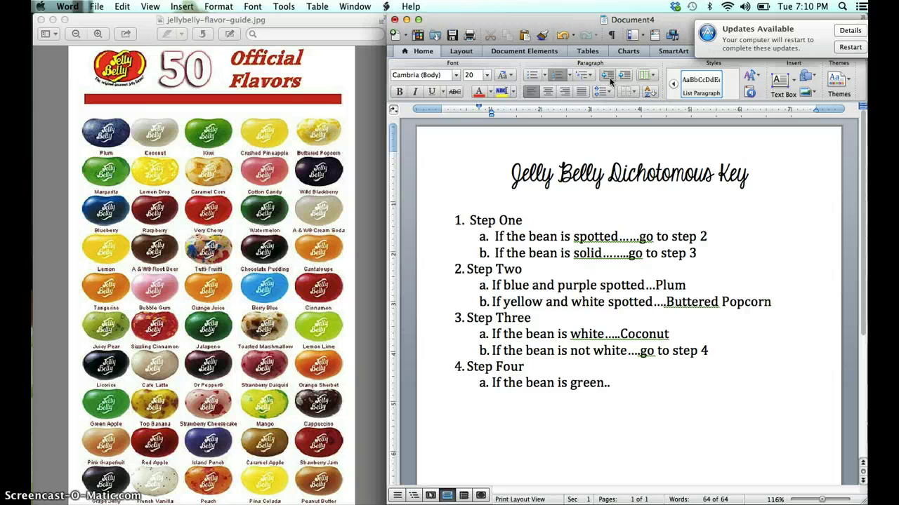
pyautogui.write('..Kiwi')
# Add Step Four's sub-item b: 'If the bean is yellow....Crushed Pinapple'
pyautogui.press('Return')
pyautogui.write('If the bea')
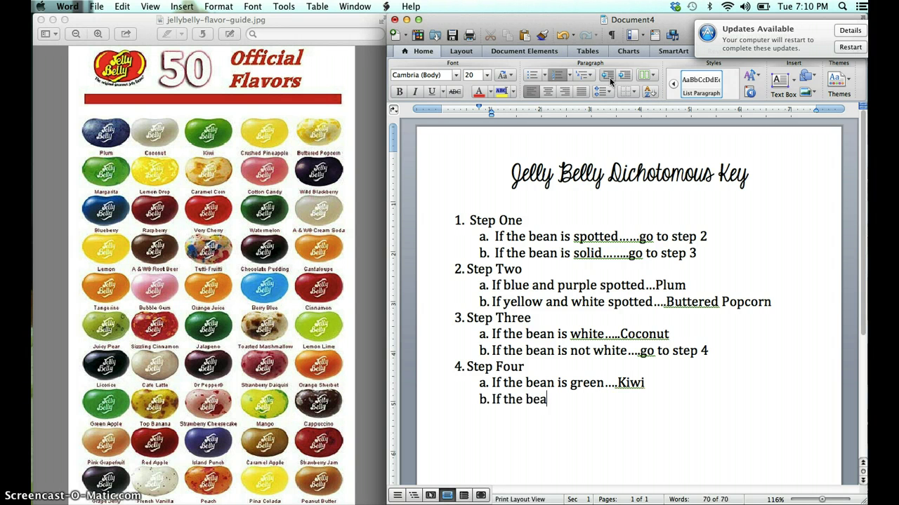
pyautogui.write('n is yellow....')
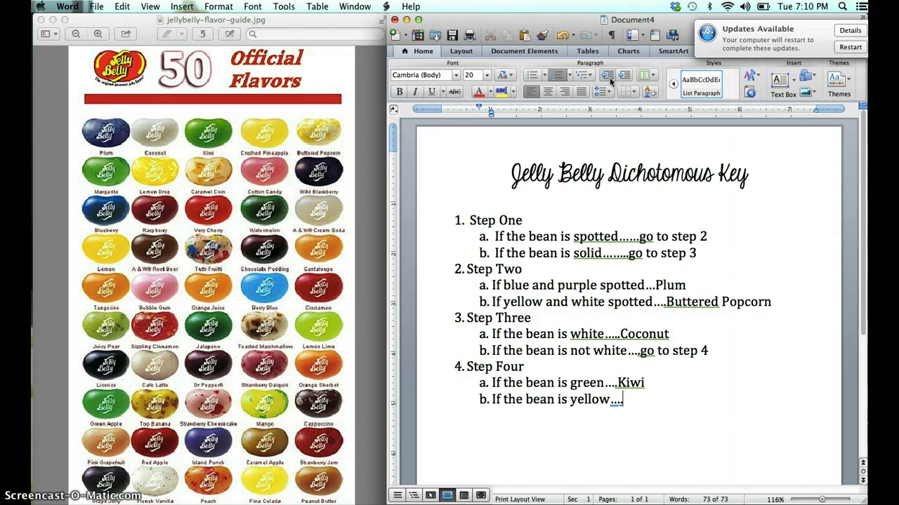
pyautogui.write('Crushed Pinap')
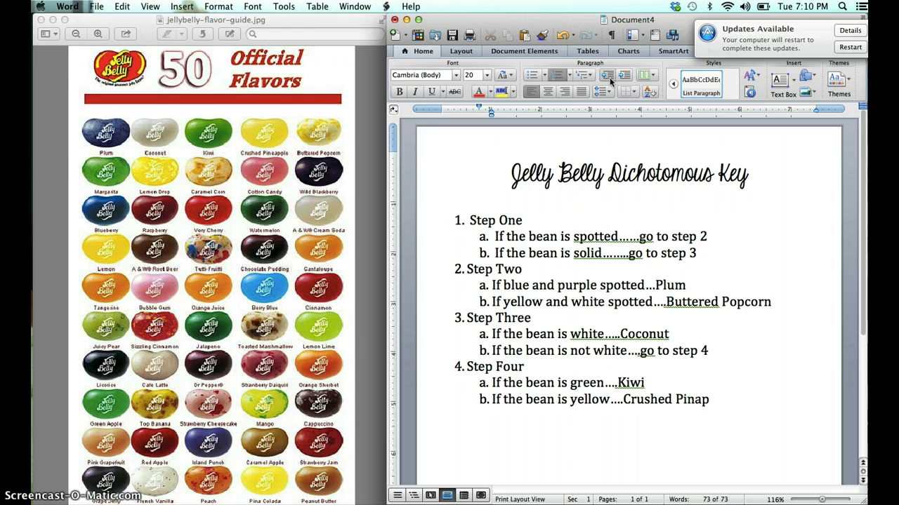
pyautogui.write('ple')
pyautogui.click(80, 482)
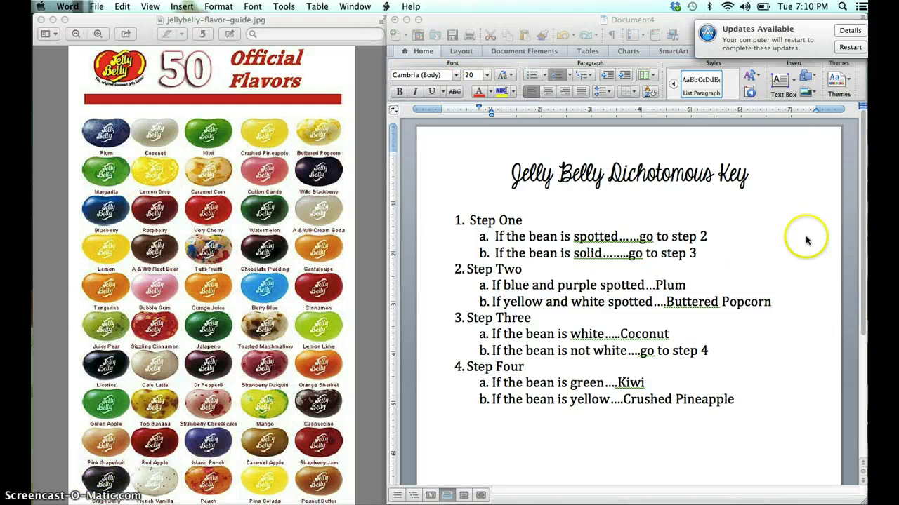